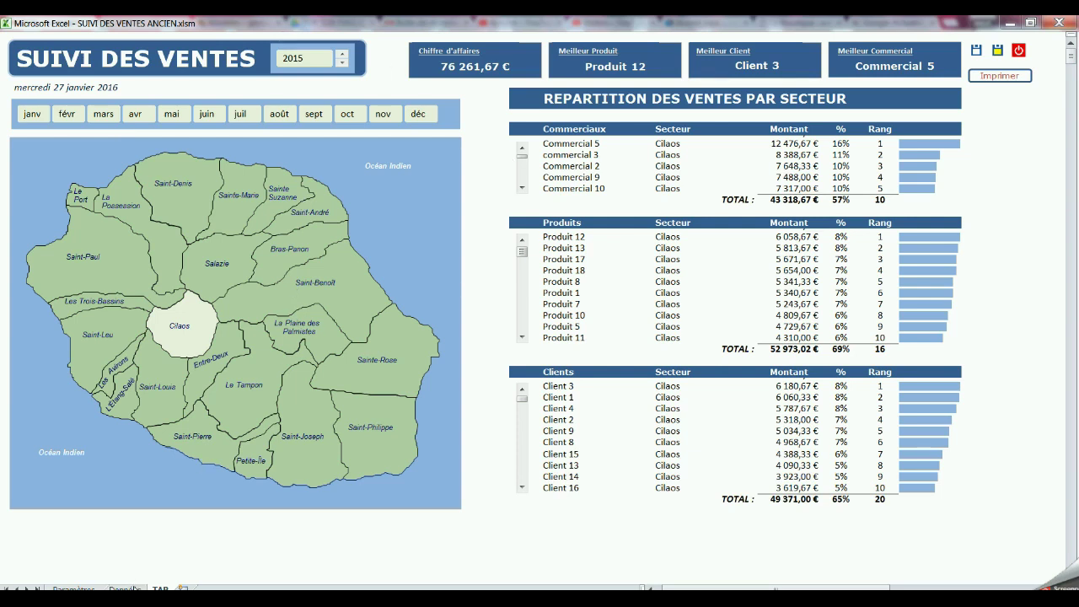
# Review the Données and Paramètres sheets and return to the TAB dashboard sheet
pyautogui.click(127, 588)
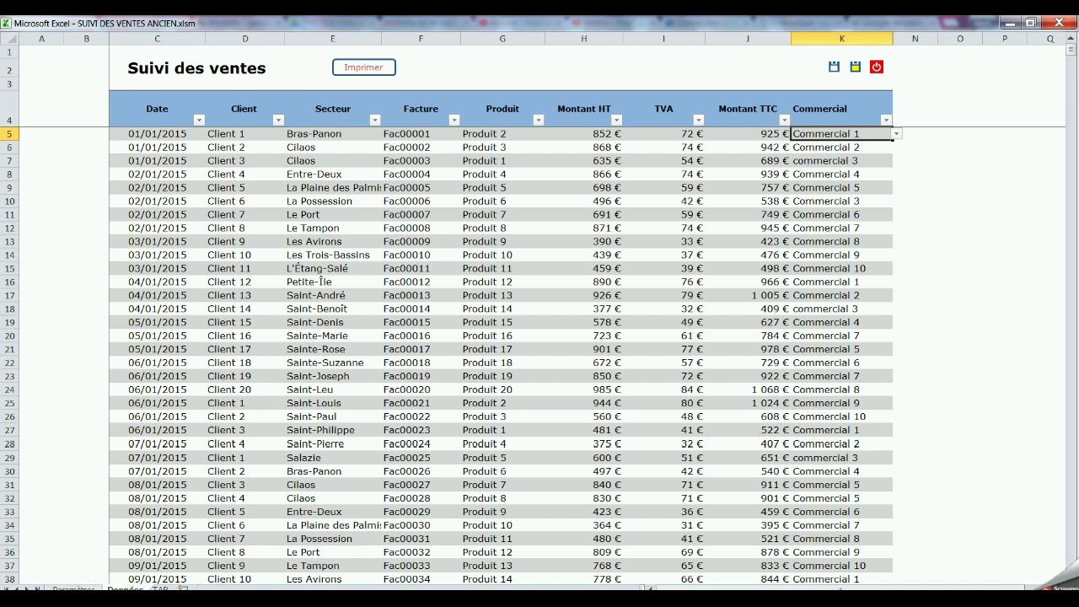
pyautogui.click(75, 589)
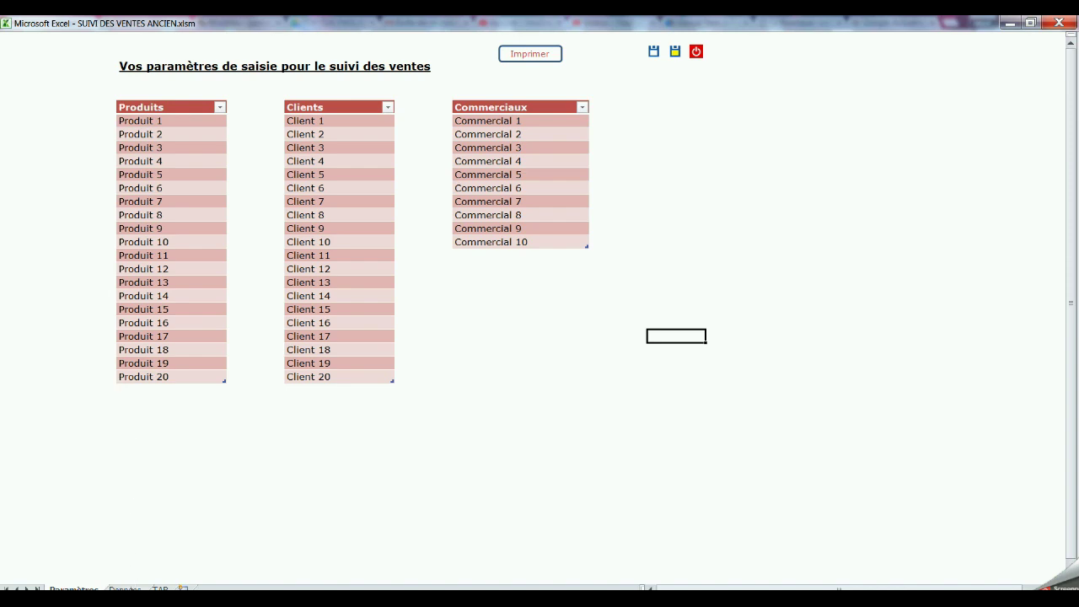
pyautogui.click(125, 589)
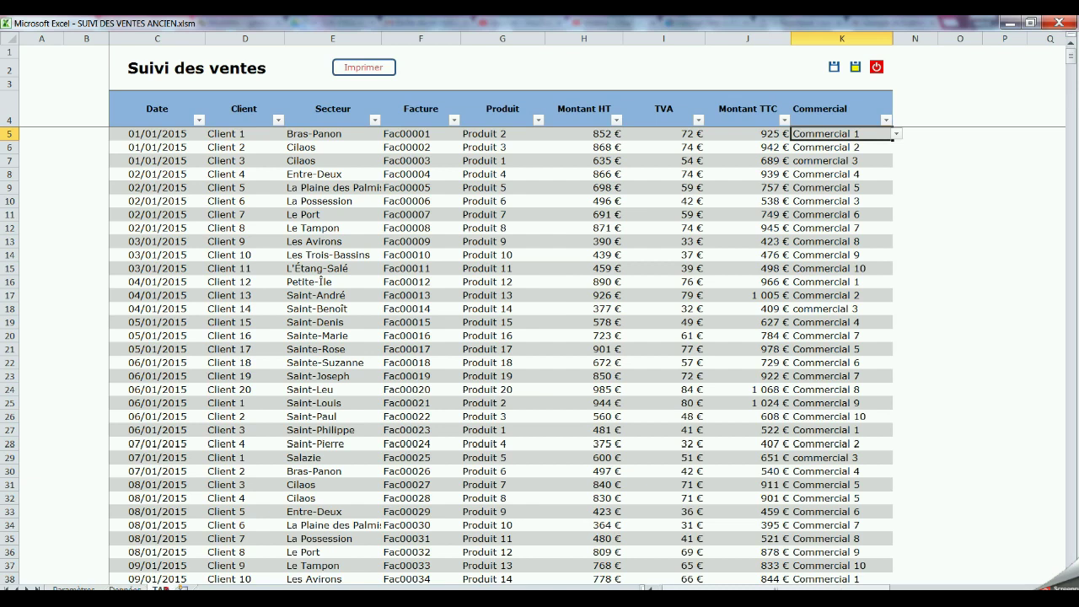
pyautogui.click(161, 589)
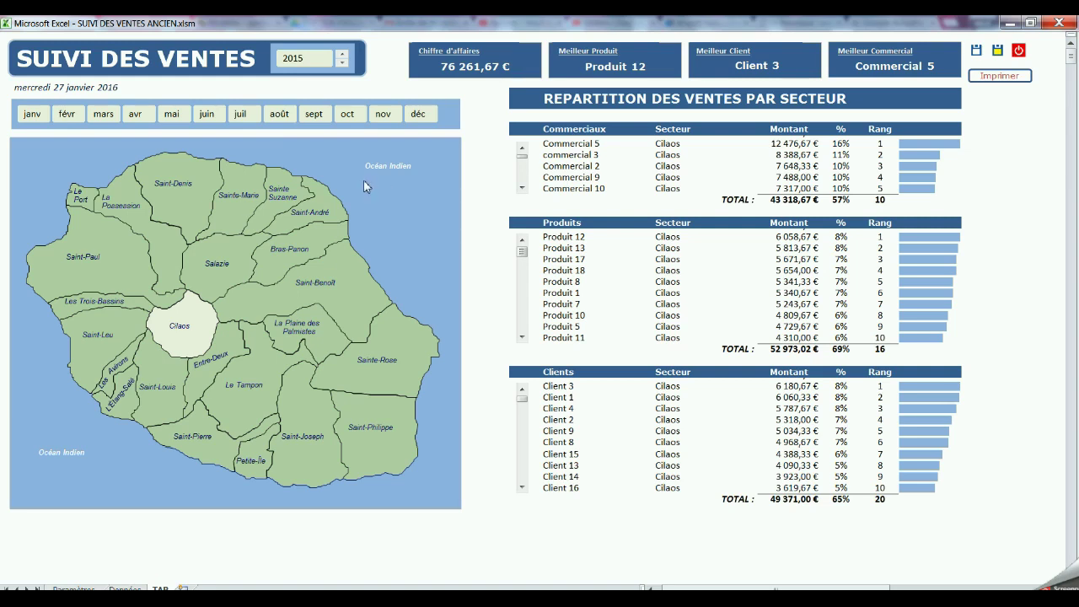
# Show the sales of the Sainte-Marie, Saint-Denis and La Possession sectors on the map, limiting the months to janv through sept
pyautogui.click(249, 185)
pyautogui.click(177, 190)
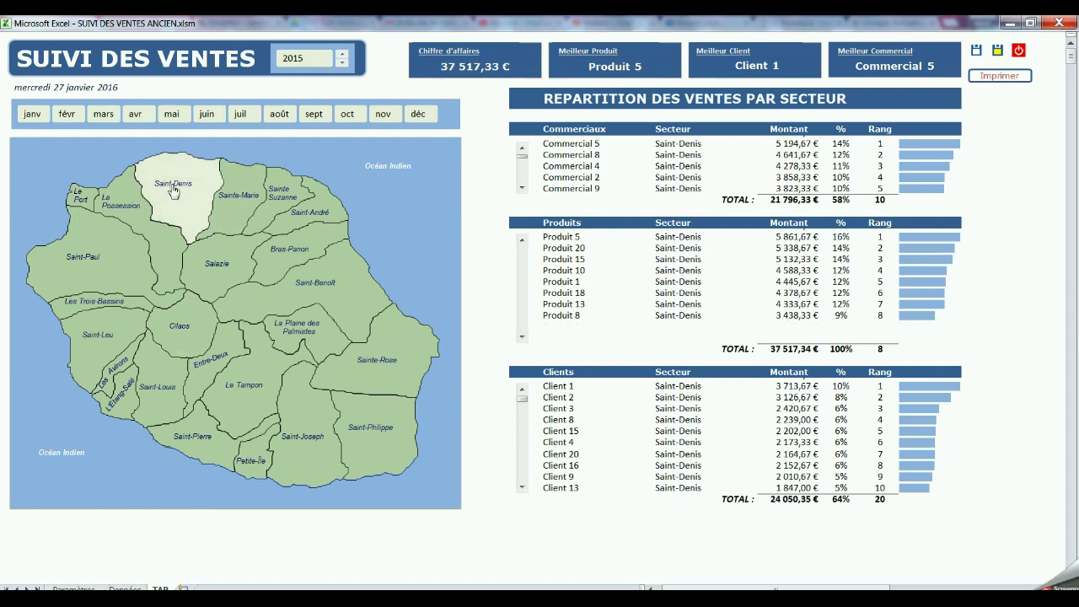
pyautogui.click(118, 213)
pyautogui.click(34, 111)
pyautogui.moveTo(193, 106); pyautogui.dragTo(314, 113)
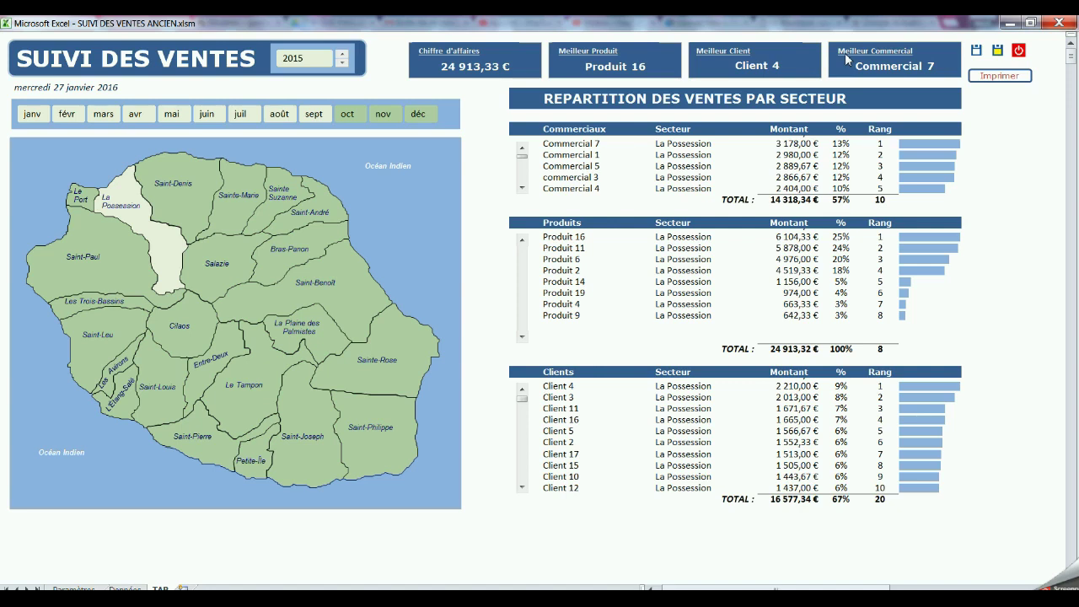
# Show the sales of Saint-Benoît, Bras-Panon and Saint-André on the map, restricting the months to janv through juin
pyautogui.click(327, 283)
pyautogui.click(290, 246)
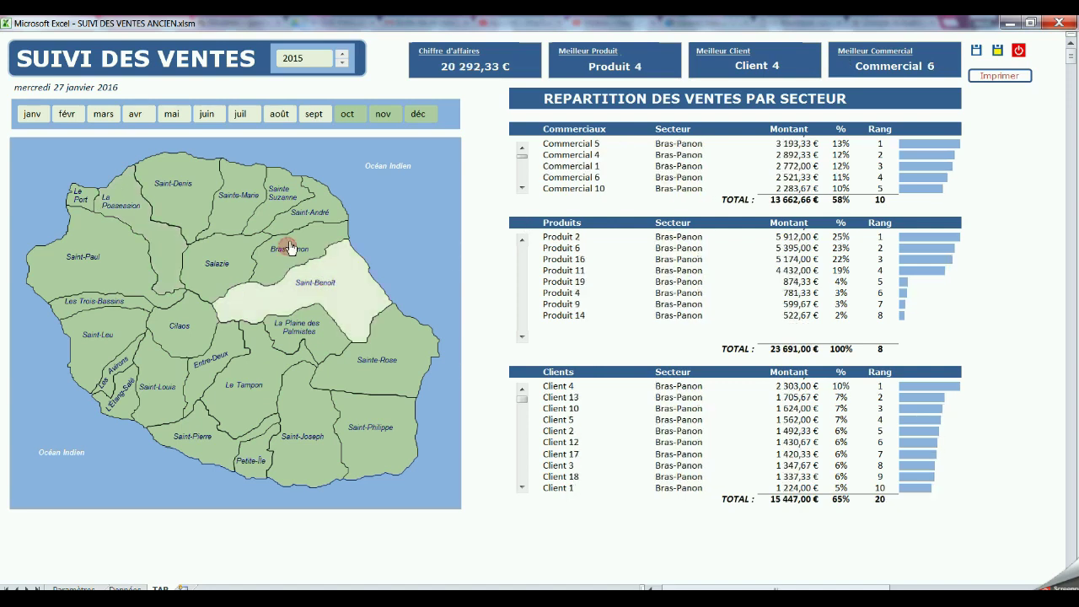
pyautogui.click(308, 214)
pyautogui.moveTo(34, 117); pyautogui.dragTo(205, 108)
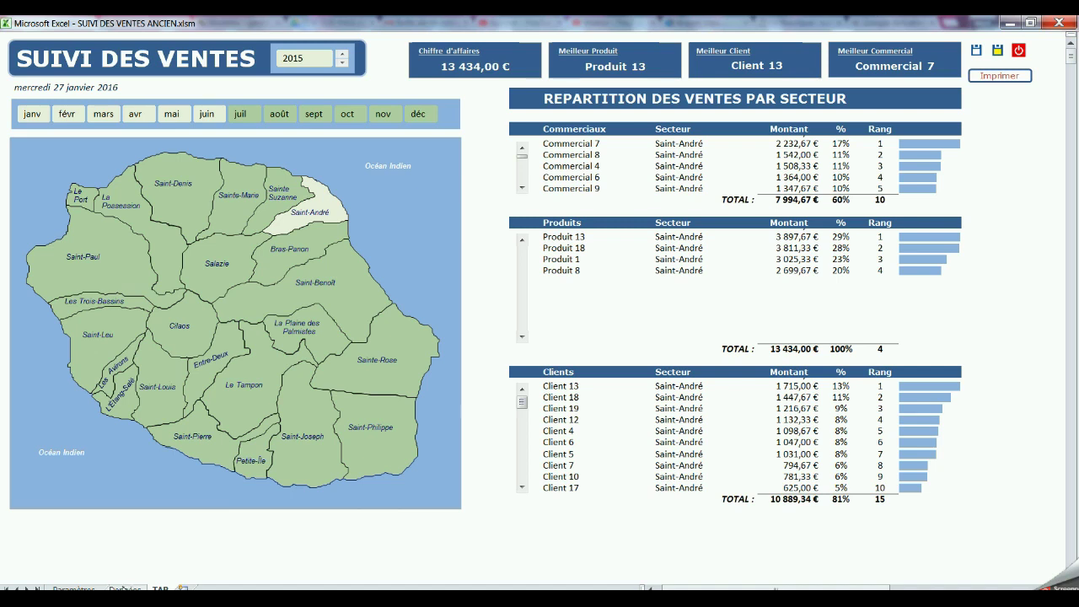
# Examine the TVA and Montant TTC columns on the Données sheet
pyautogui.click(125, 589)
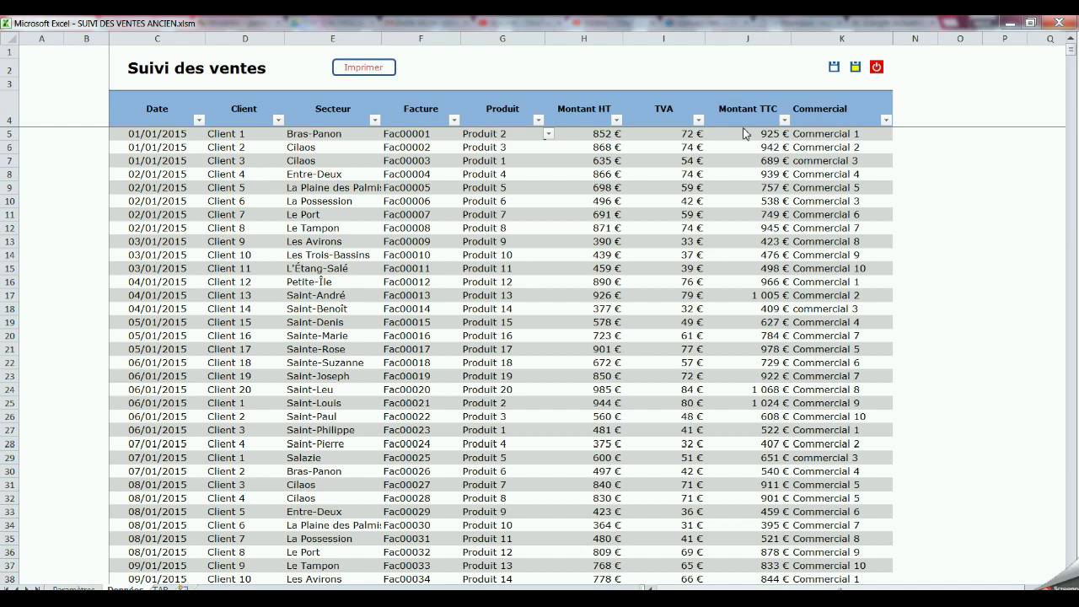
pyautogui.click(663, 37)
pyautogui.click(716, 34)
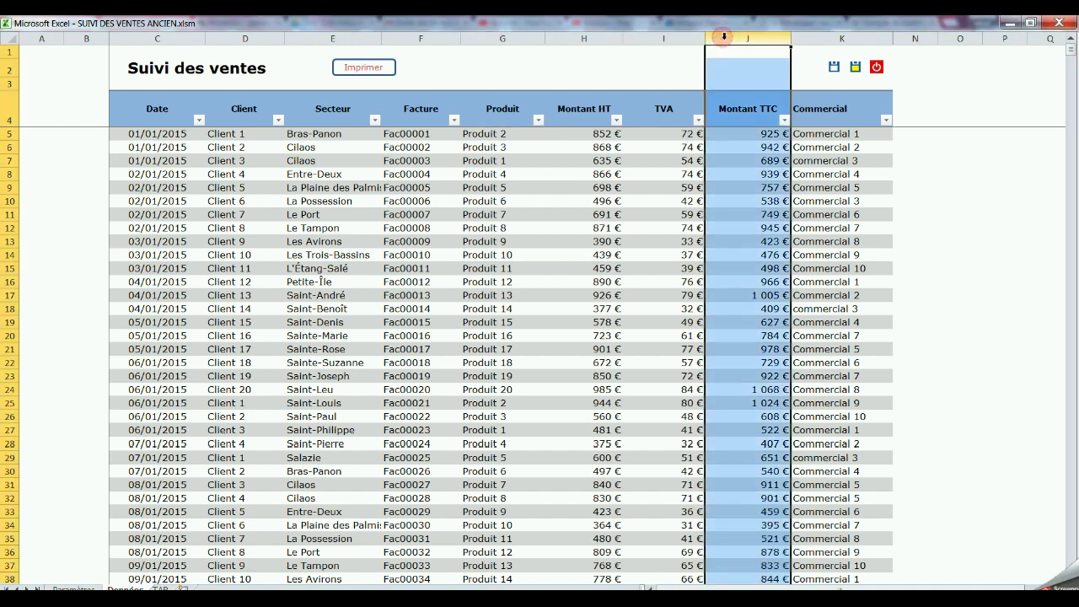
pyautogui.click(682, 40)
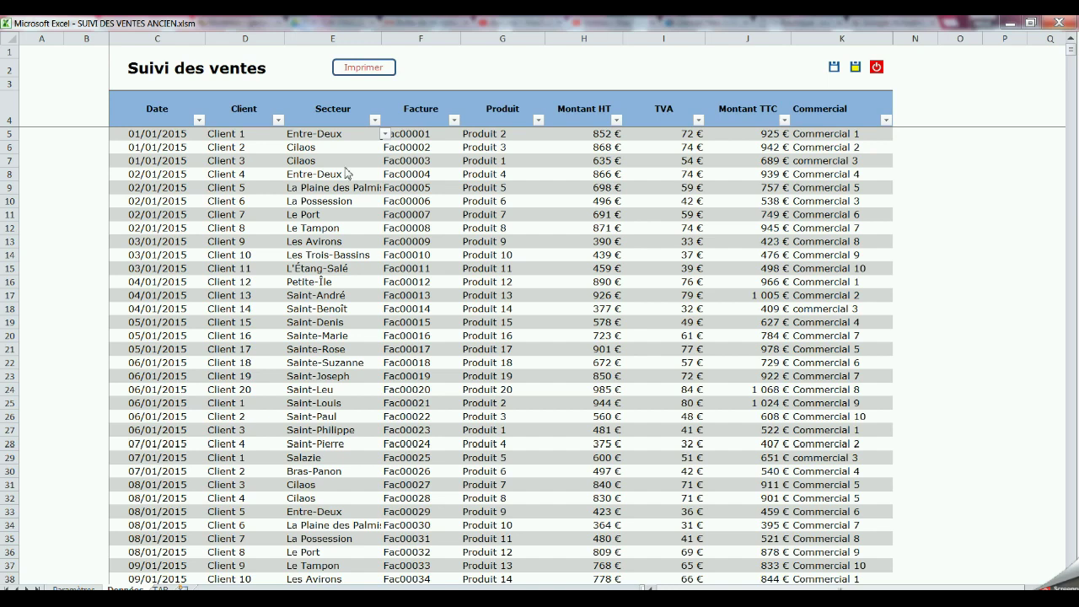
# Inspect the available choices for the Client, Produit and Commercial cells of the first sale in row 5
pyautogui.click(238, 136)
pyautogui.click(238, 136)
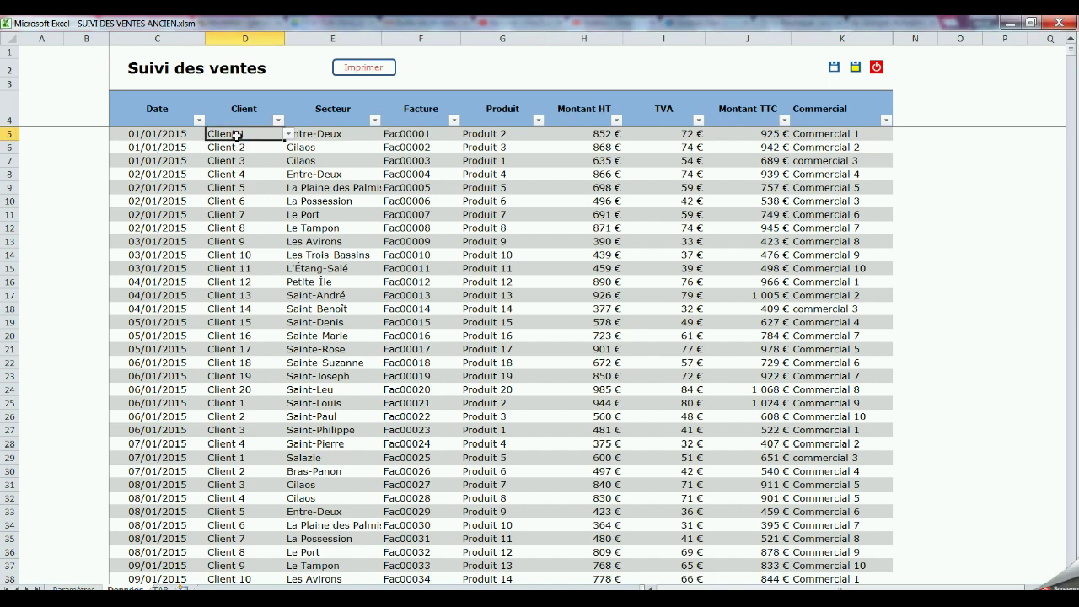
pyautogui.click(290, 137)
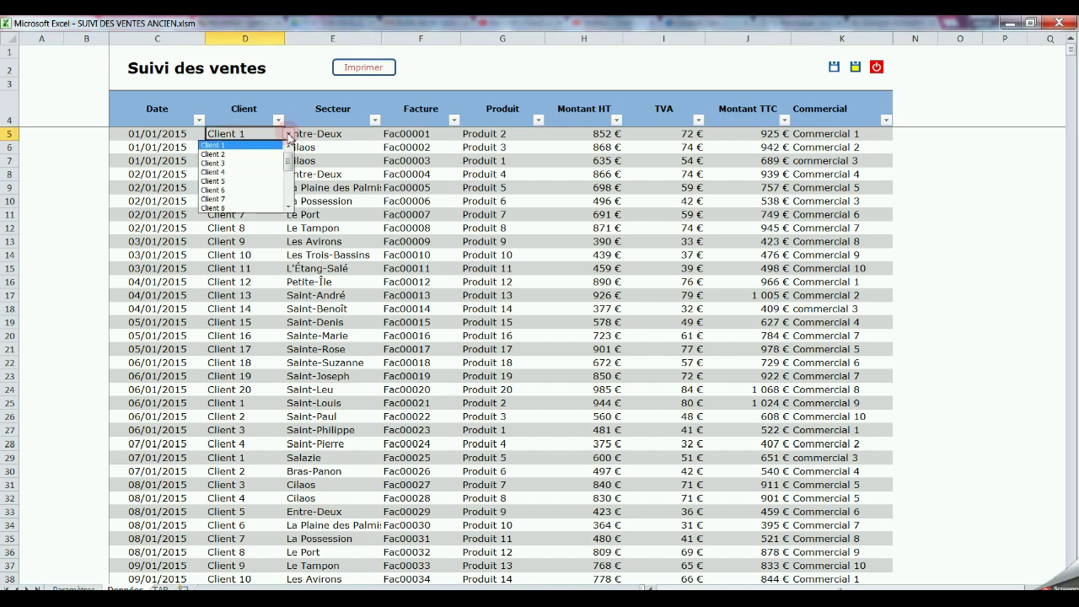
pyautogui.click(289, 136)
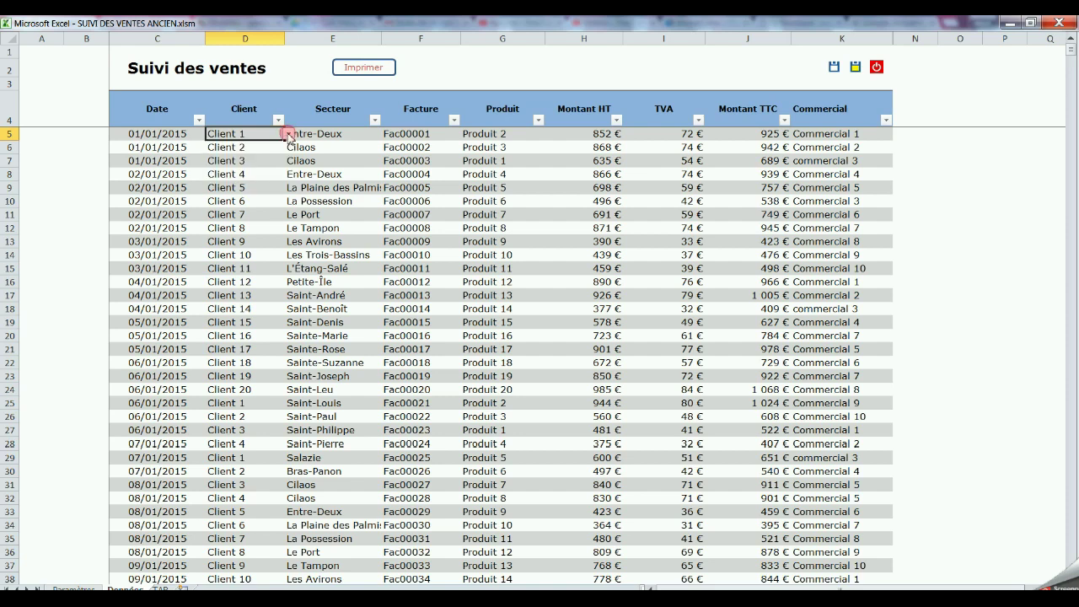
pyautogui.click(538, 133)
pyautogui.click(548, 133)
pyautogui.click(548, 134)
pyautogui.click(831, 135)
pyautogui.click(897, 137)
pyautogui.click(897, 138)
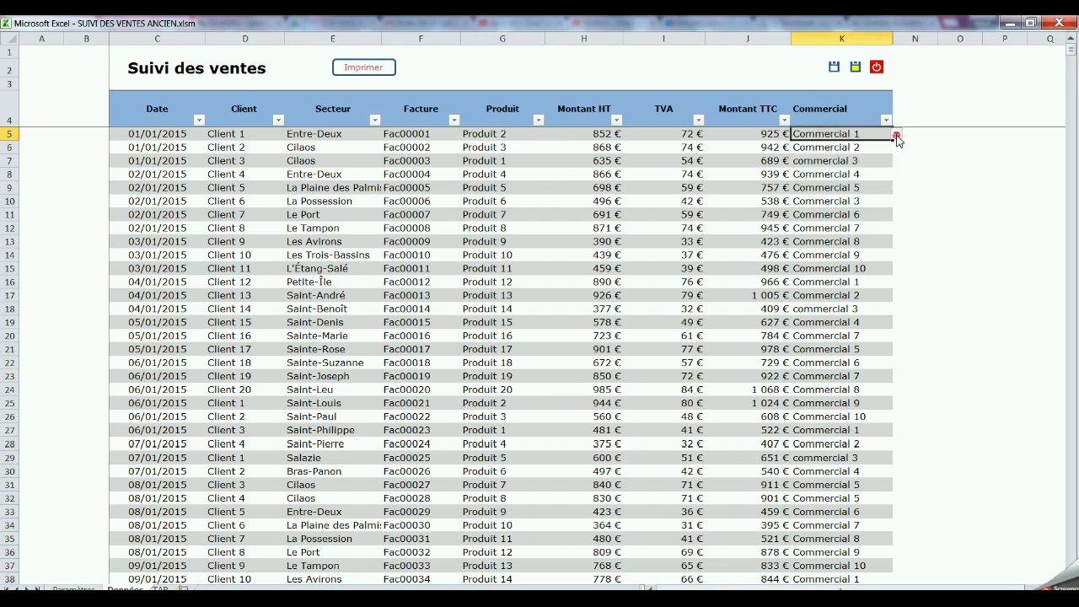
# Review the Paramètres lists and inspect the Secteur choices for the first sale on the Données sheet
pyautogui.click(81, 588)
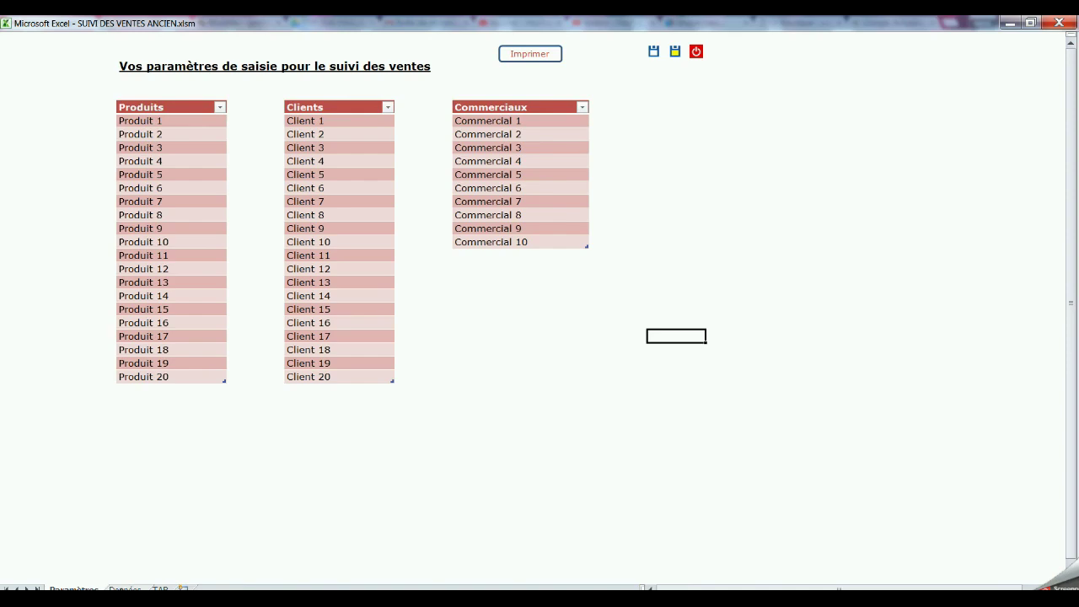
pyautogui.click(125, 590)
pyautogui.click(328, 136)
pyautogui.click(386, 136)
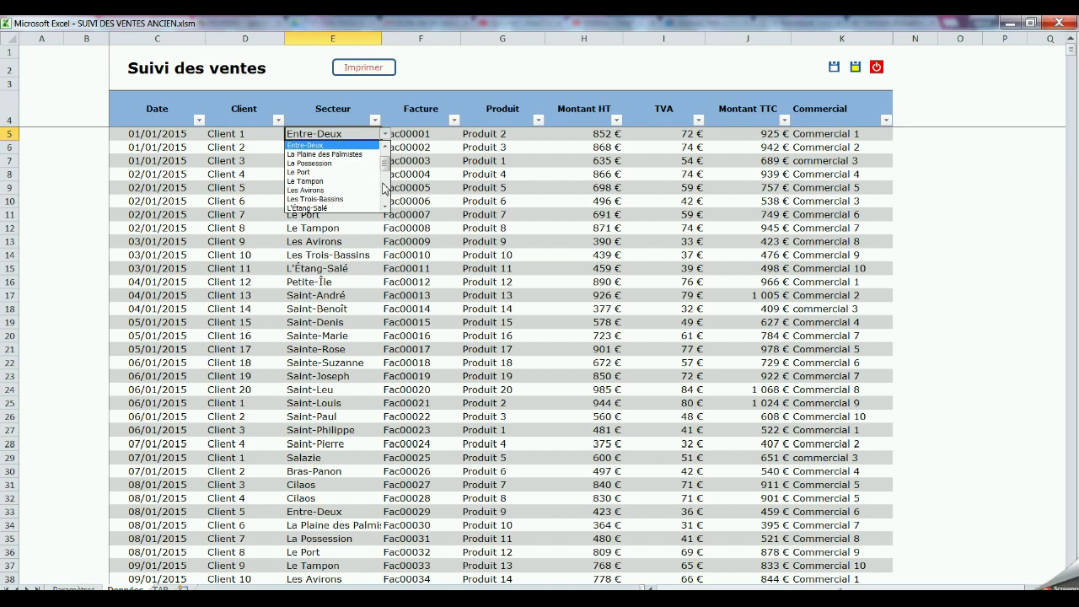
pyautogui.click(367, 253)
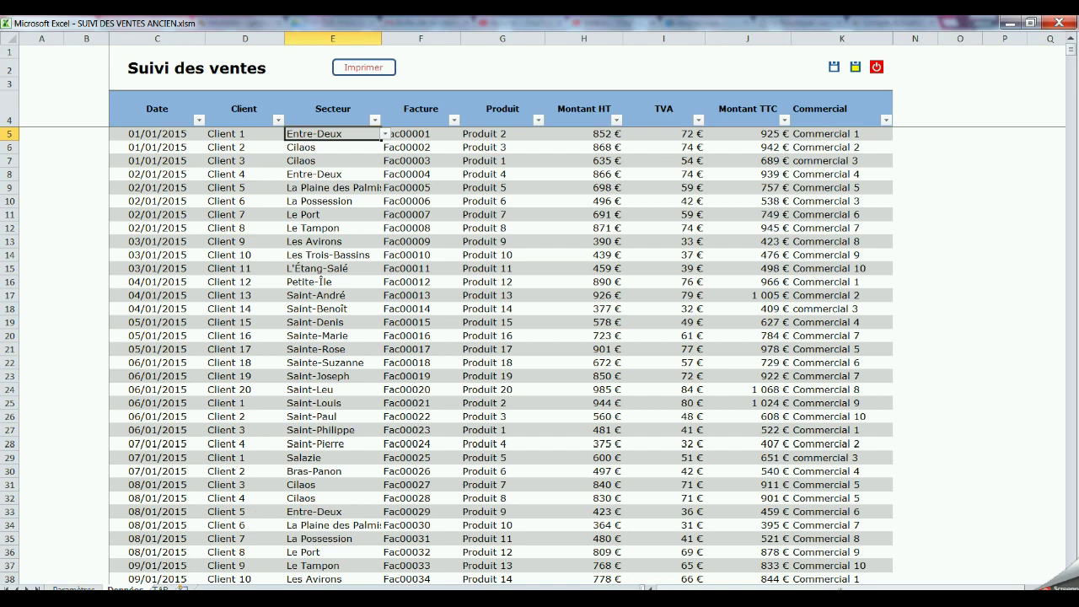
# Compare the sales of Saint-Benoît, Bras-Panon, Saint-André, Sainte-Suzanne, Sainte-Marie and Saint-Denis on the TAB dashboard map
pyautogui.click(160, 588)
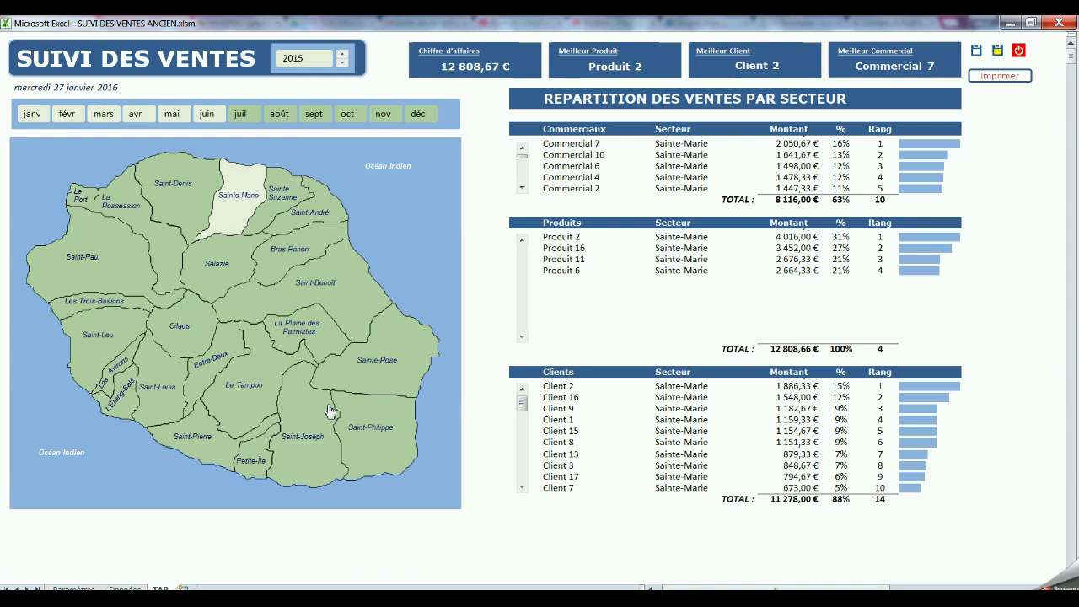
pyautogui.click(341, 291)
pyautogui.click(277, 247)
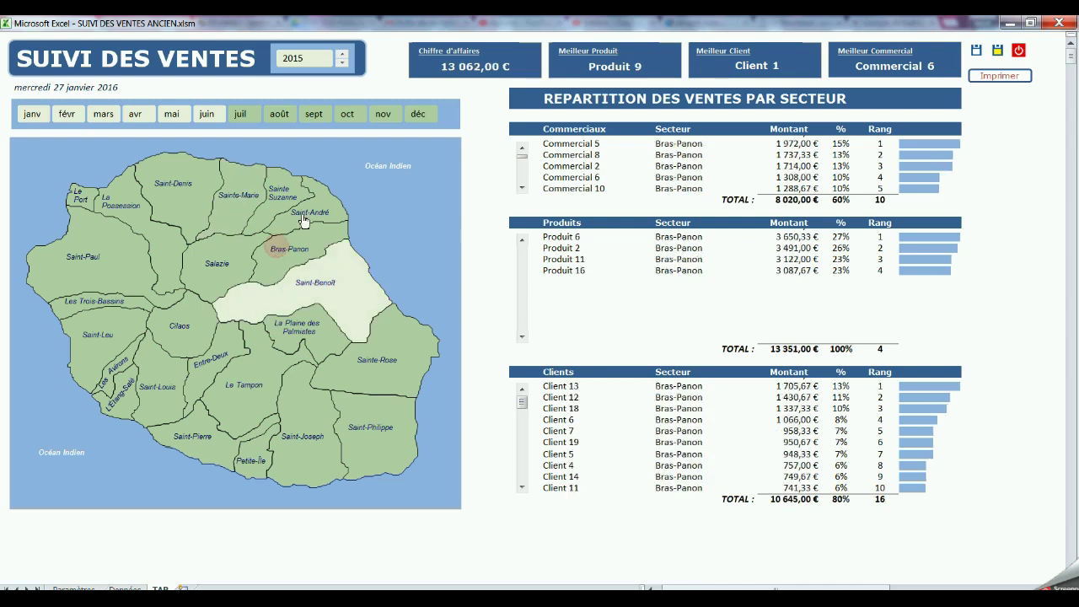
pyautogui.click(306, 212)
pyautogui.click(285, 197)
pyautogui.click(244, 195)
pyautogui.click(185, 193)
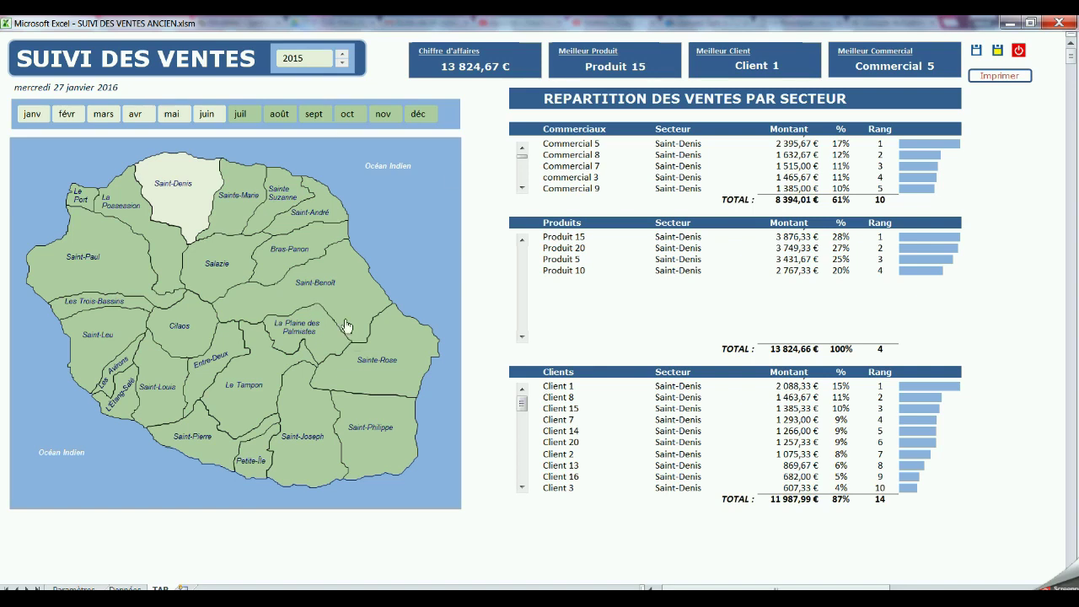
pyautogui.click(324, 285)
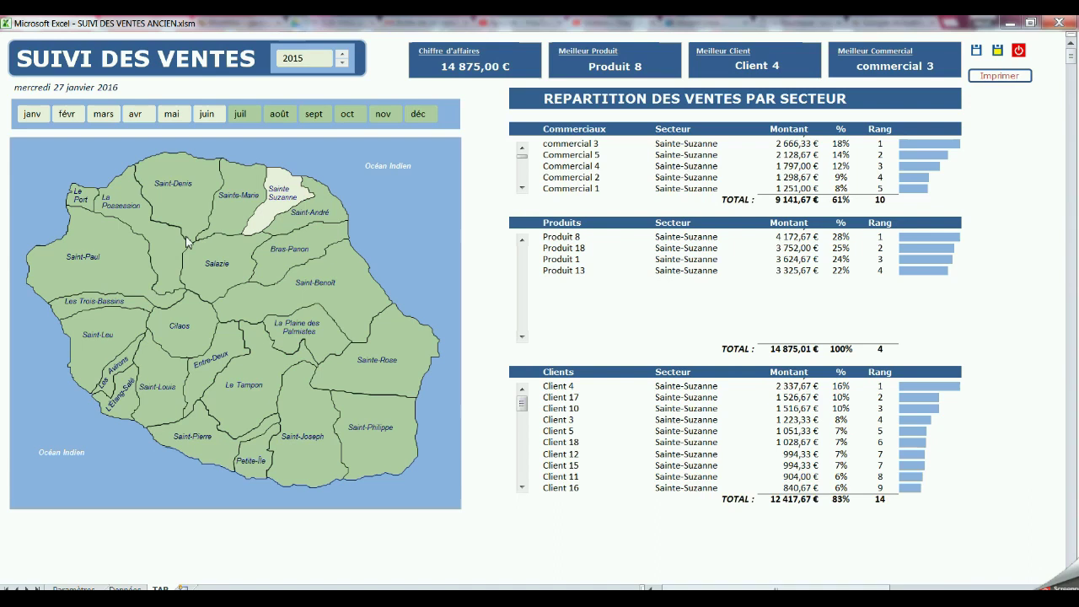